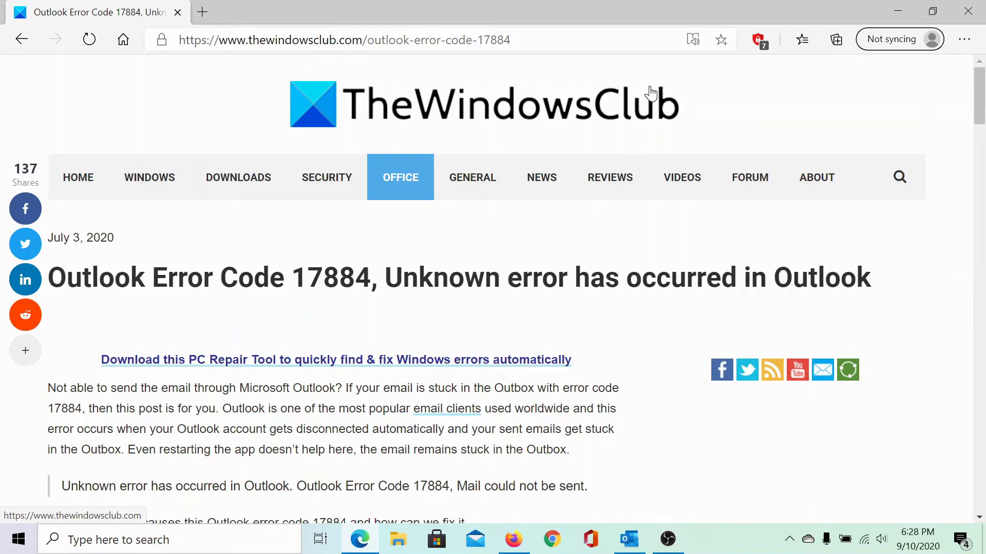
Scroll the TheWindowsClub article down to its numbered list of causes for error 17884.
scroll(651, 93, down, 4)
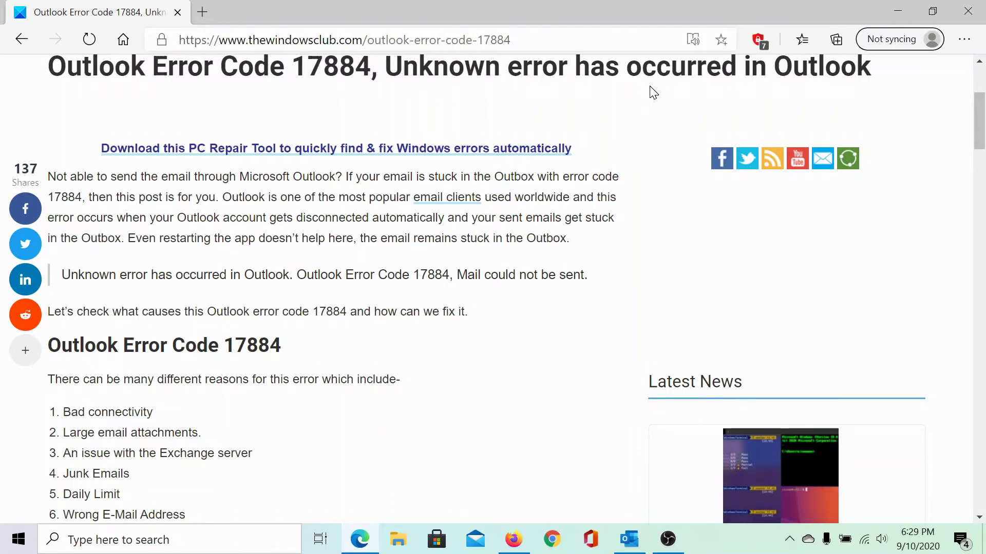
Scroll on to the '1] Bad Connectivity' and '2] Large Attachments' fixes.
scroll(651, 176, down, 3)
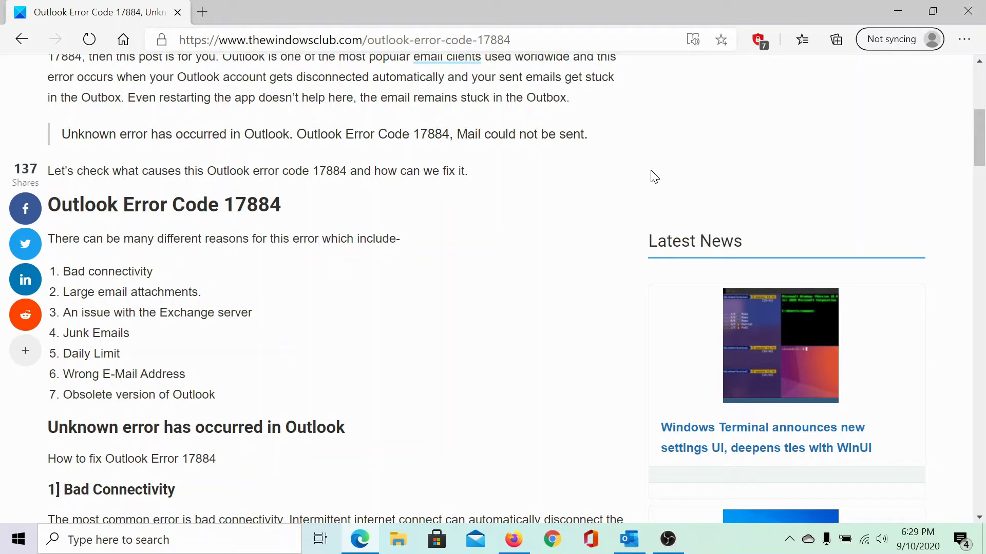
scroll(654, 176, down, 4)
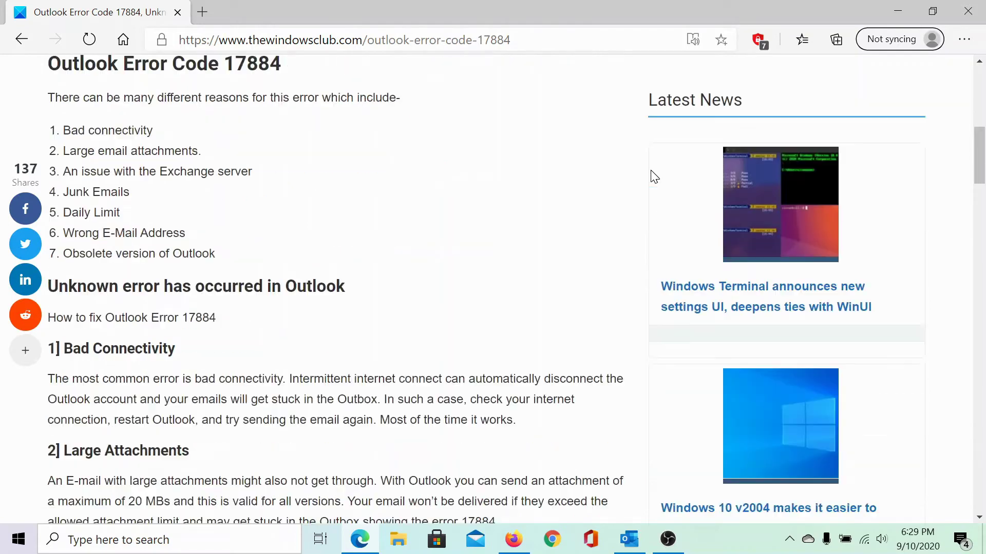
scroll(653, 176, down, 1)
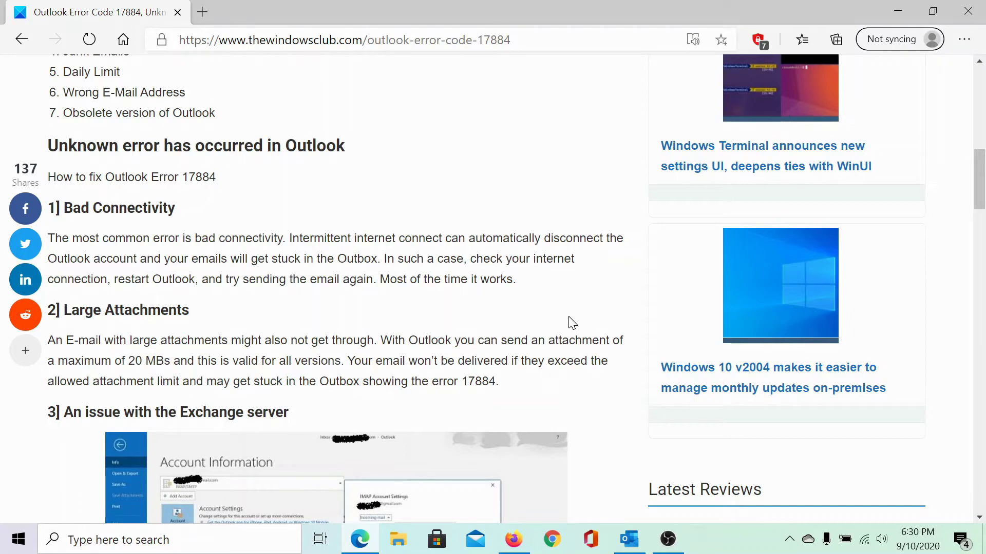
Read through the Exchange server and Junk E-Mails fixes, then switch to Outlook.
scroll(572, 323, down, 3)
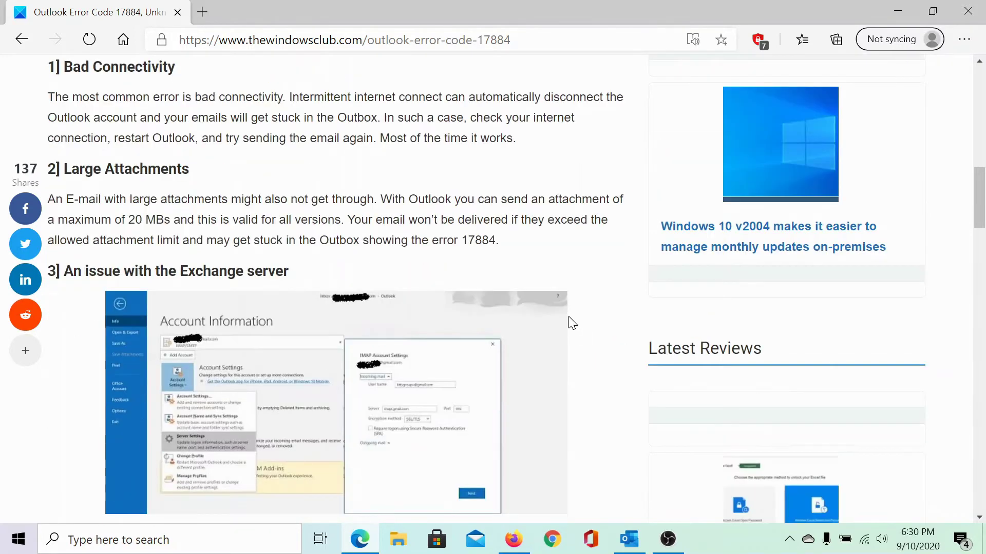
scroll(572, 322, down, 1)
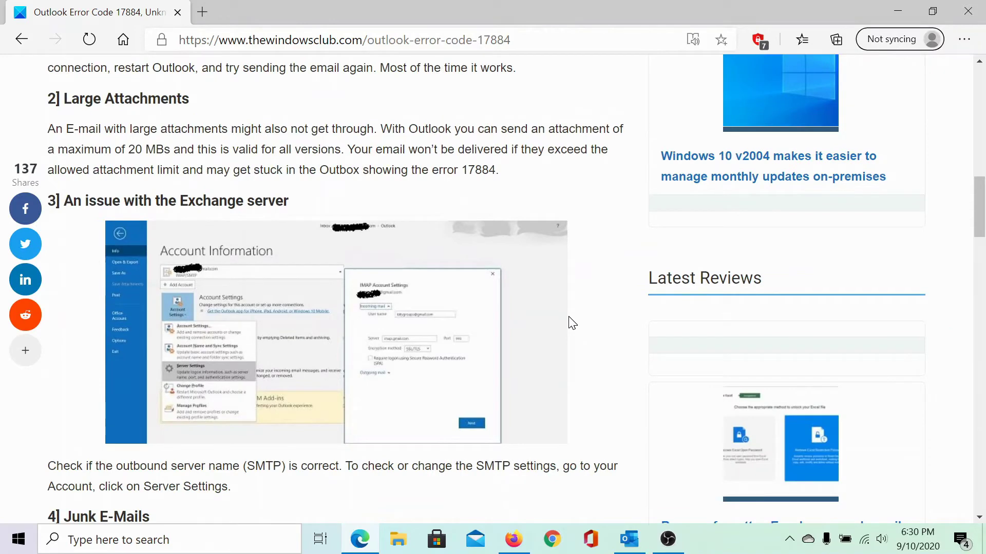
scroll(571, 322, down, 1)
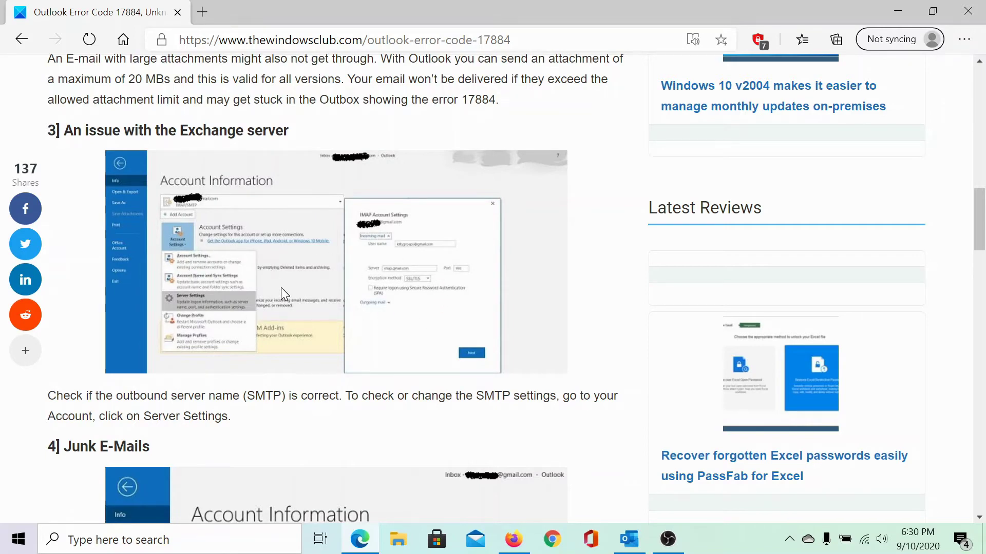
scroll(281, 288, down, 5)
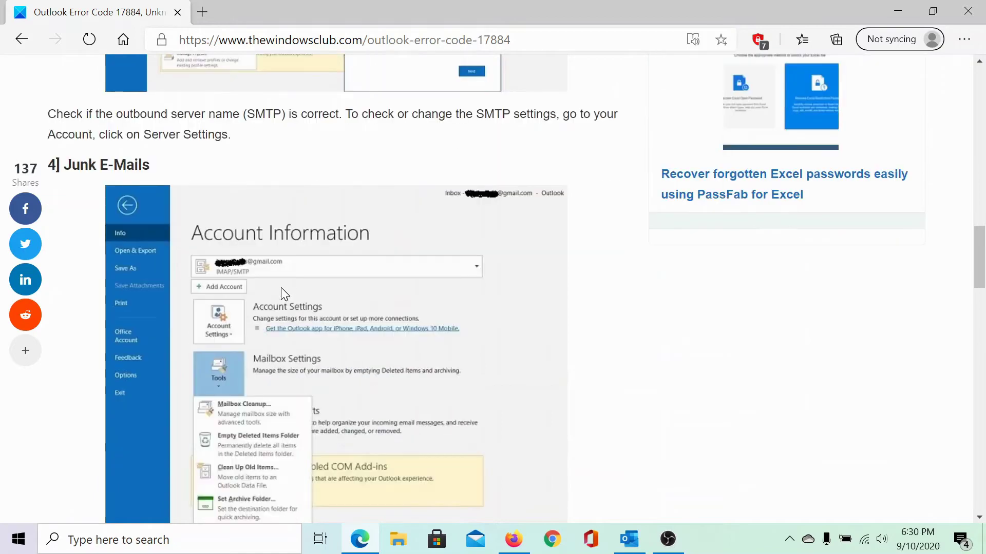
scroll(281, 288, down, 3)
scroll(281, 287, up, 1)
scroll(281, 287, down, 1)
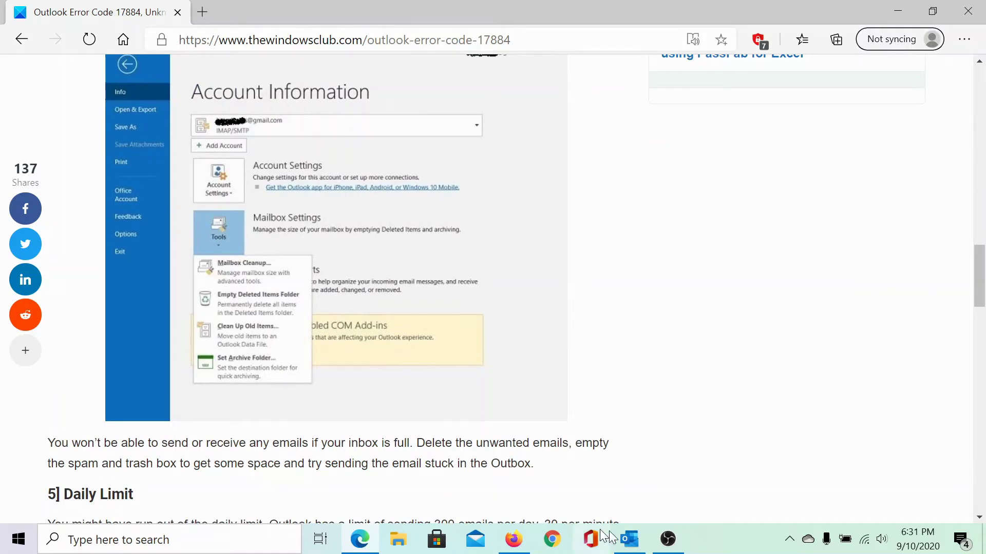
click(628, 539)
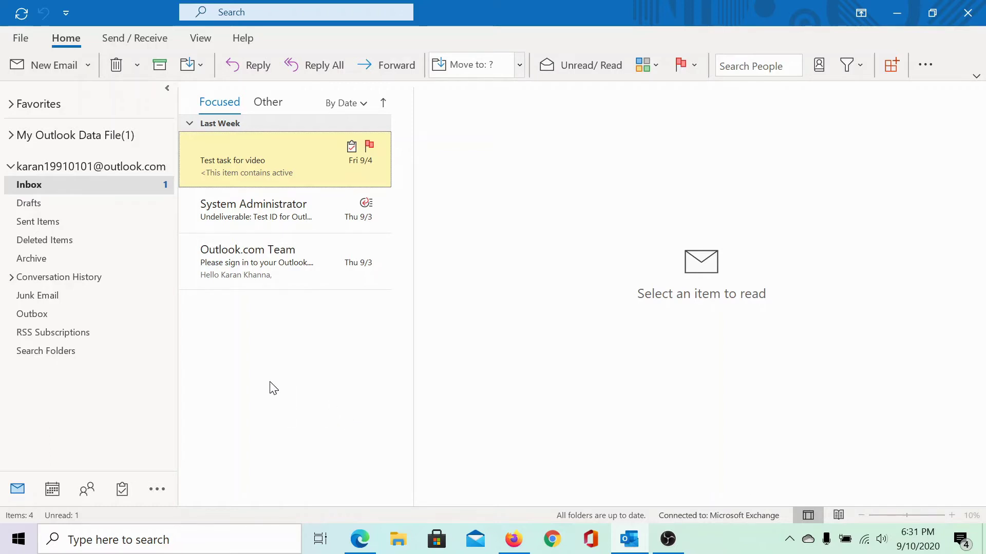
Empty the Deleted Items folder permanently, confirming with Yes, and go back to the Inbox.
click(60, 243)
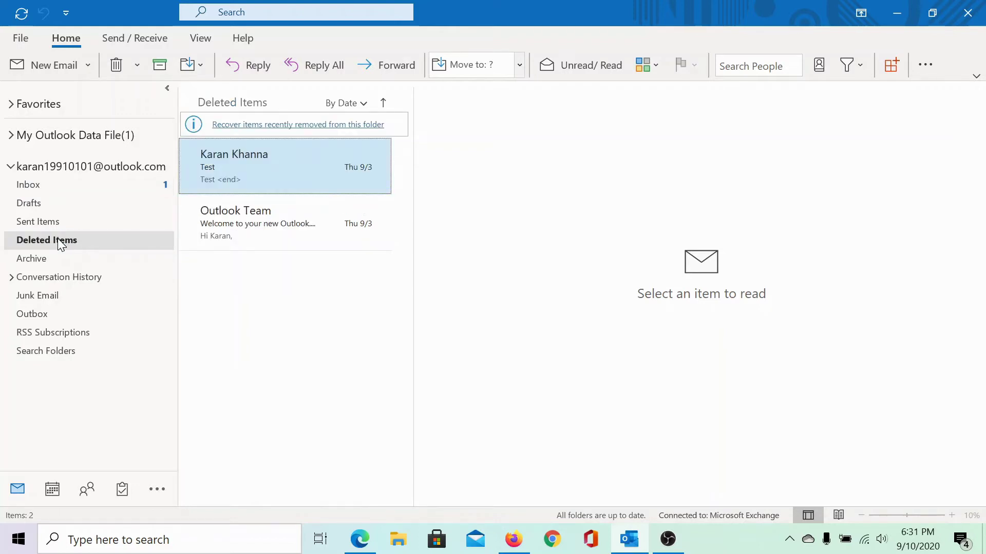
right_click(60, 243)
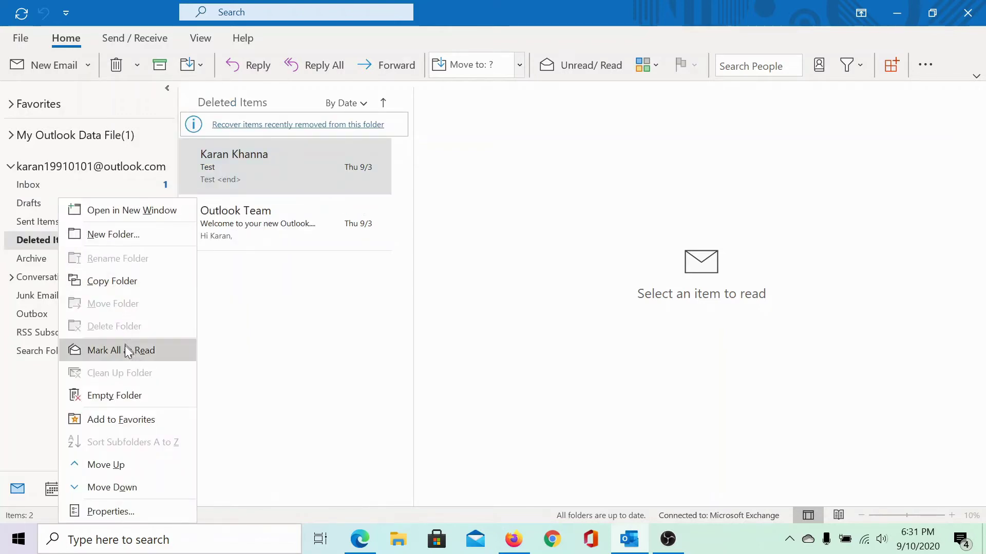
click(115, 396)
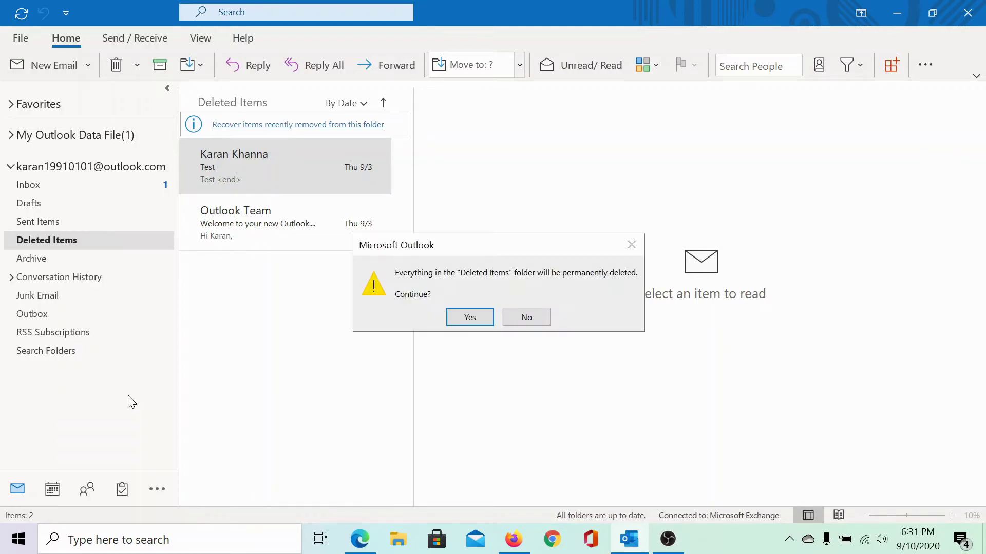
click(465, 322)
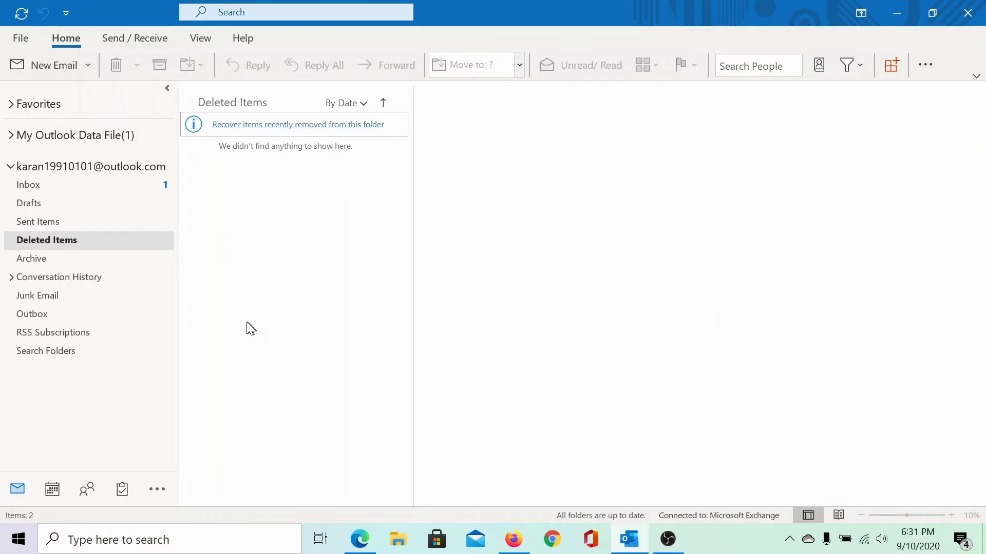
click(80, 186)
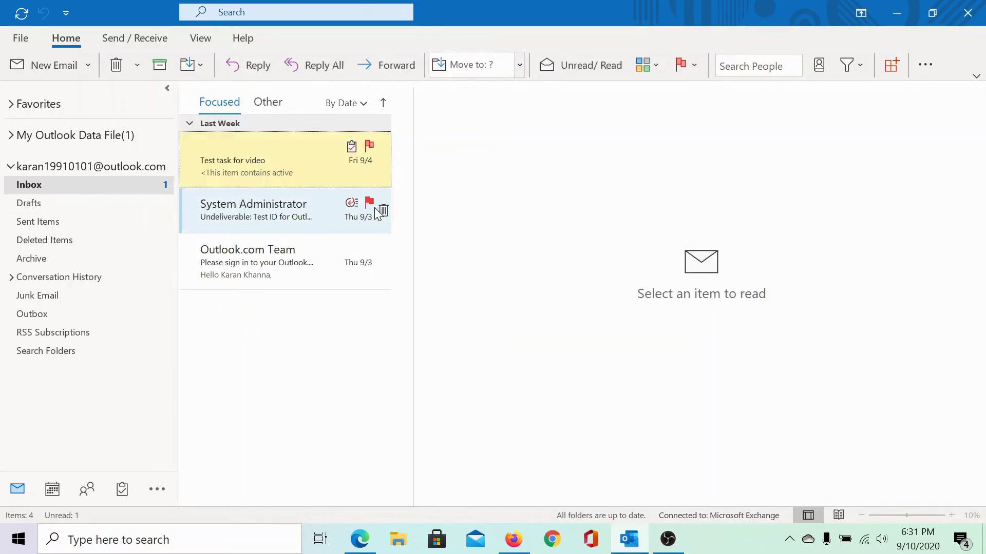
Delete the undeliverable System Administrator message from the Inbox.
click(383, 211)
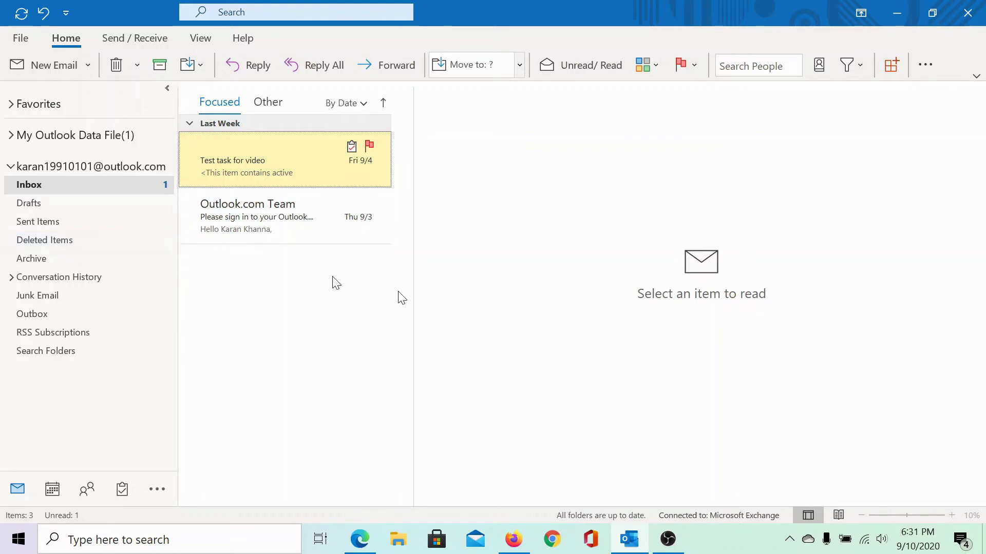
Return to the Edge article and scroll to the '7] Repair Office apps' instructions.
click(359, 542)
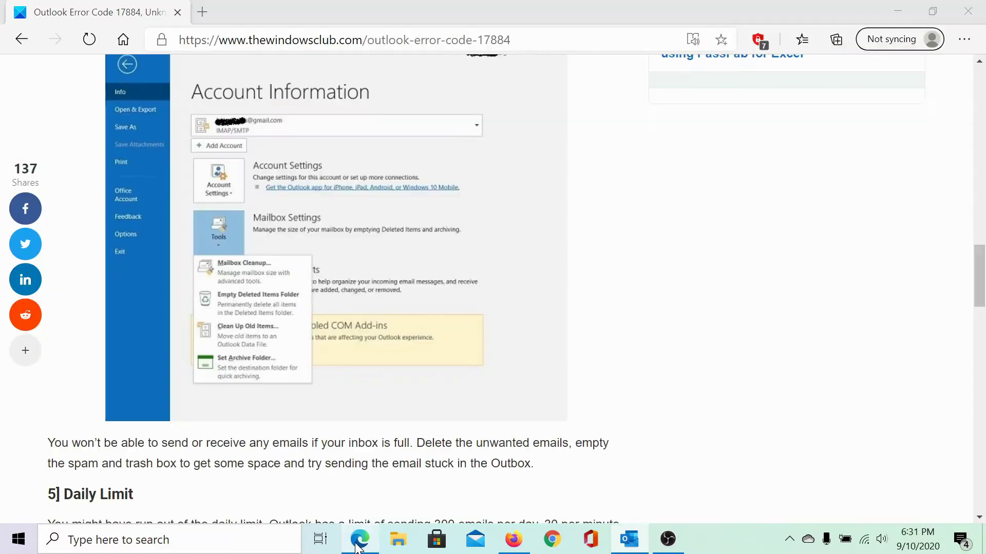
scroll(317, 457, down, 4)
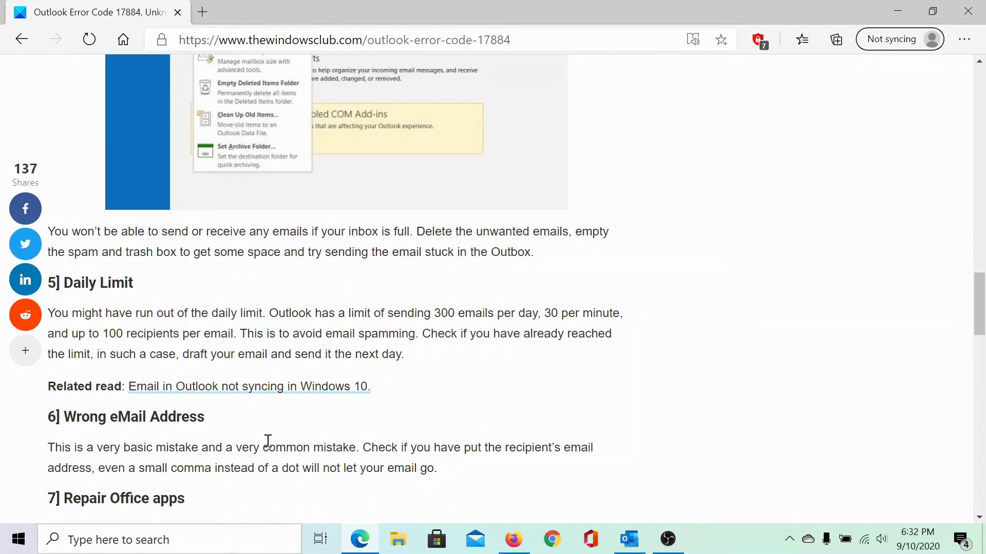
scroll(269, 444, down, 1)
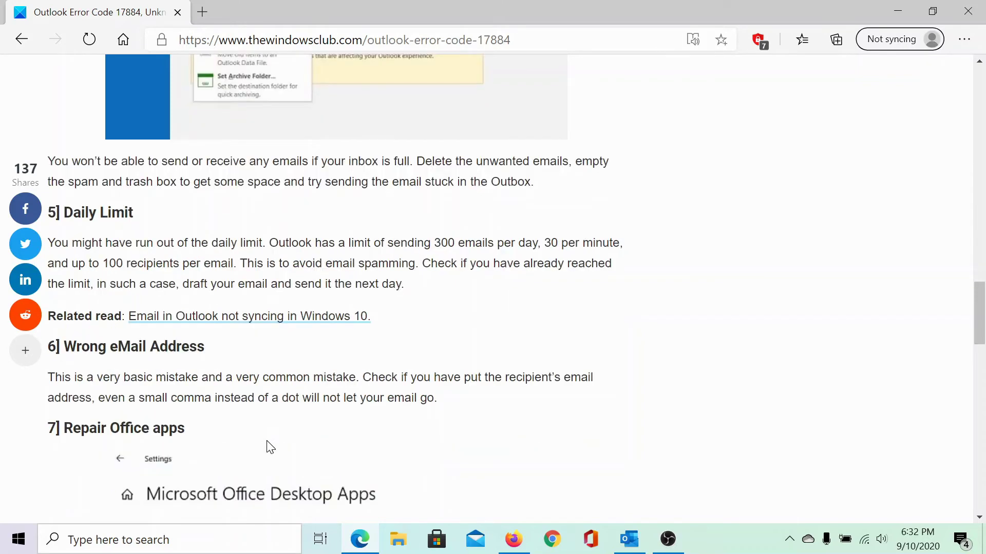
scroll(269, 446, down, 1)
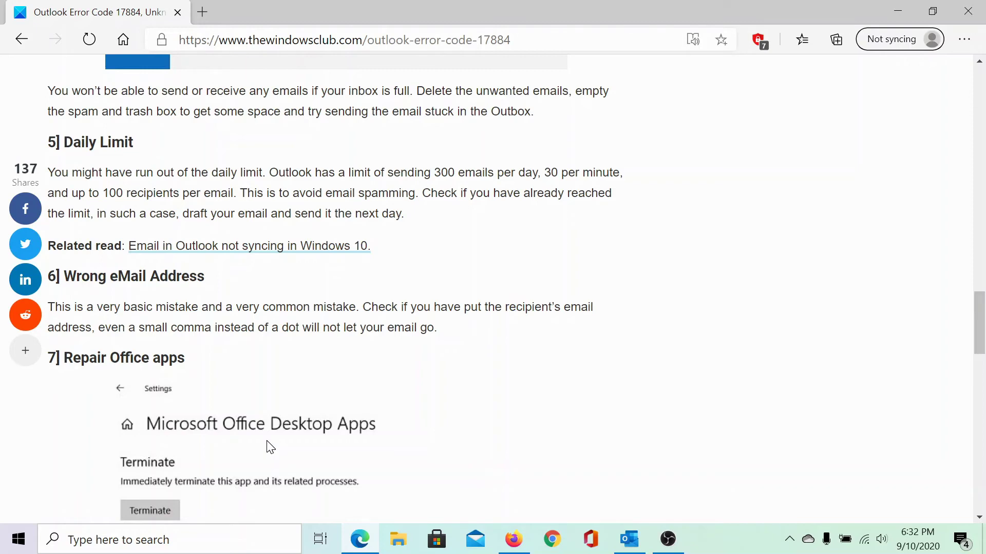
scroll(270, 447, down, 5)
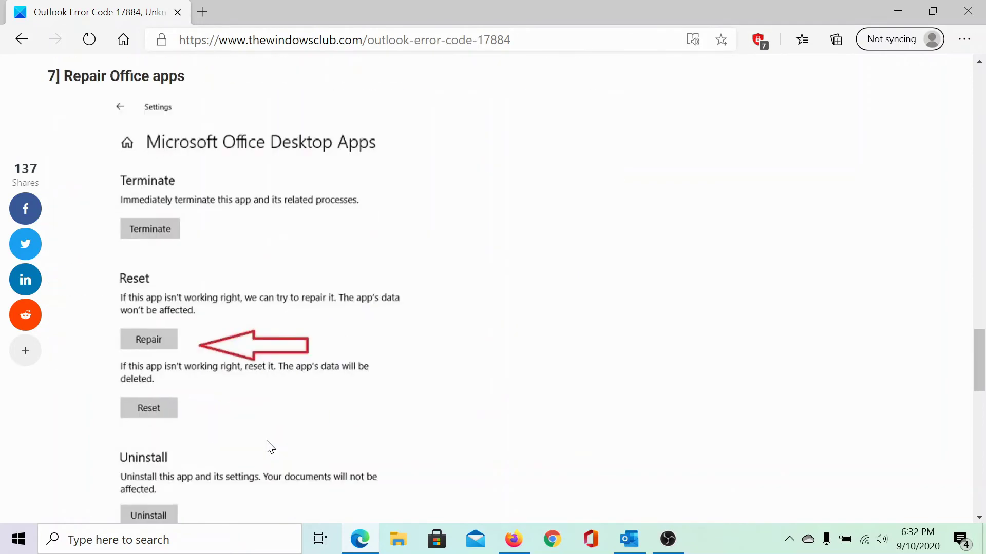
scroll(271, 448, down, 4)
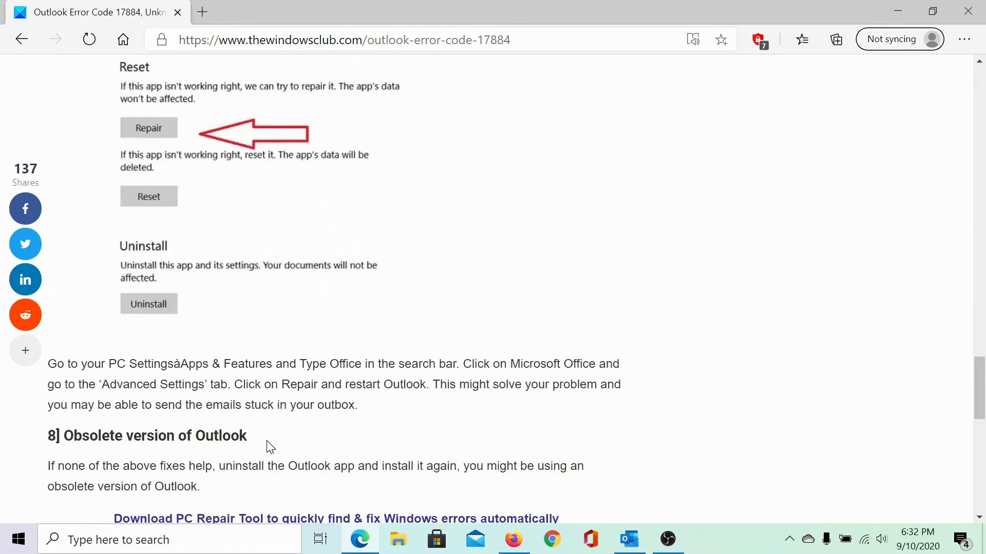
scroll(271, 448, up, 3)
scroll(271, 448, up, 3)
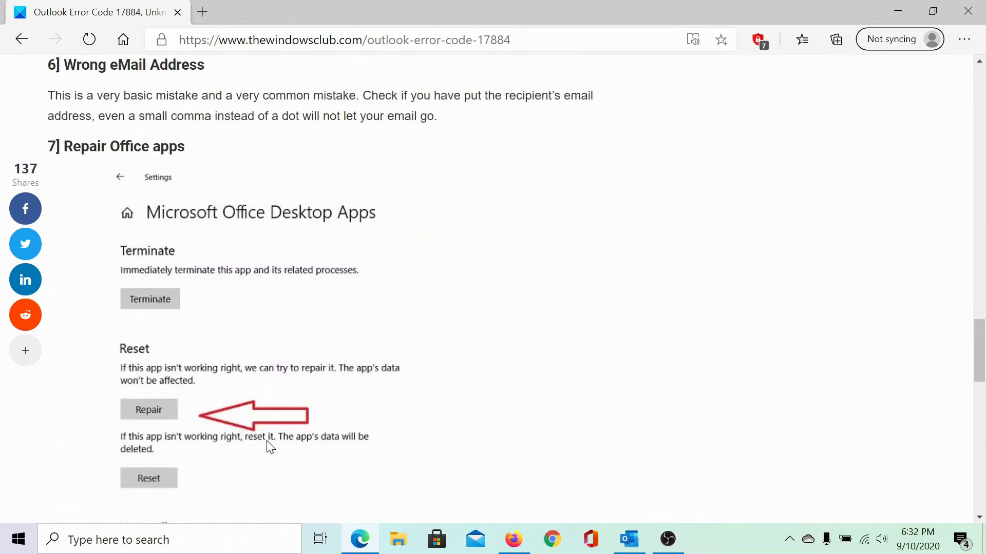
scroll(271, 447, down, 4)
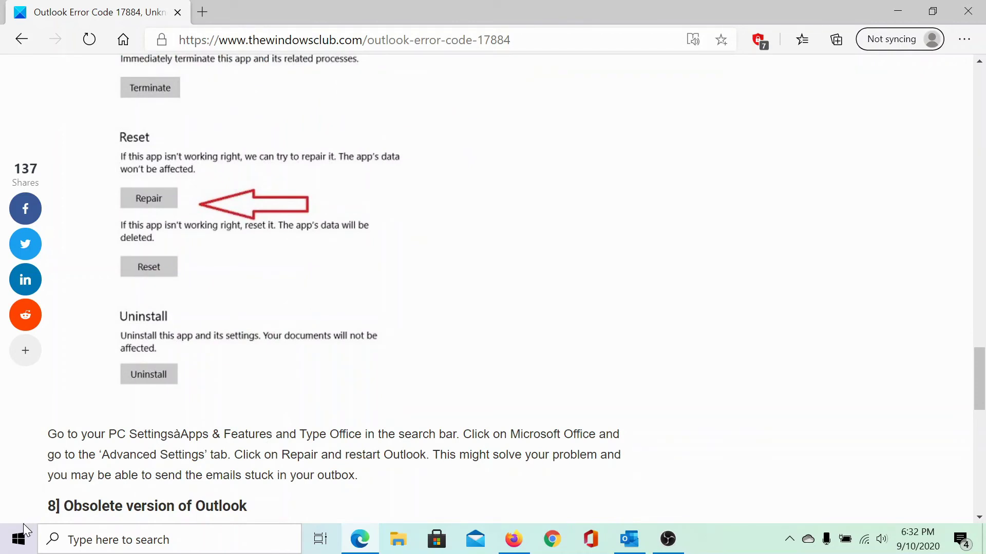
In Settings > Apps & features, select Microsoft 365 - en-us and choose Modify.
click(20, 545)
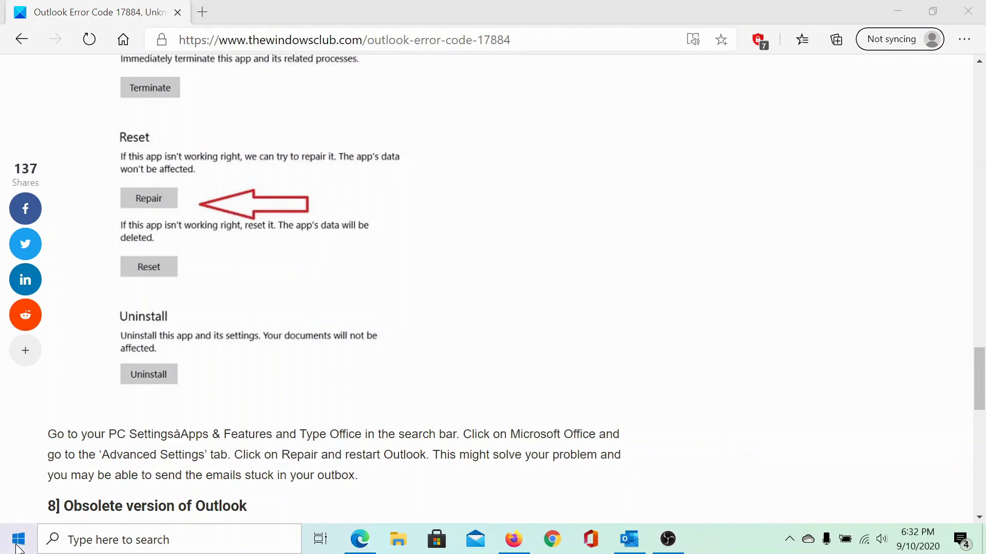
mouse_move(23, 469)
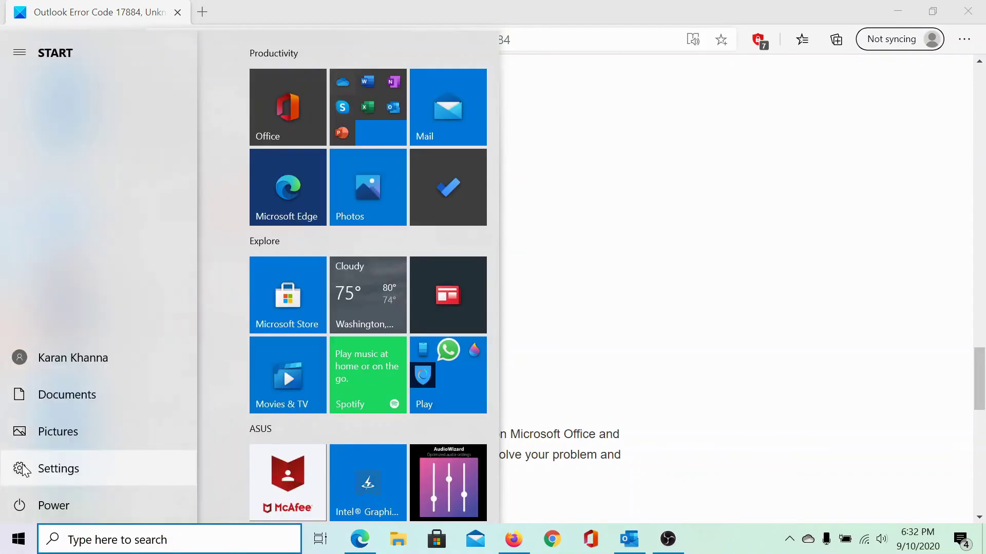
click(23, 470)
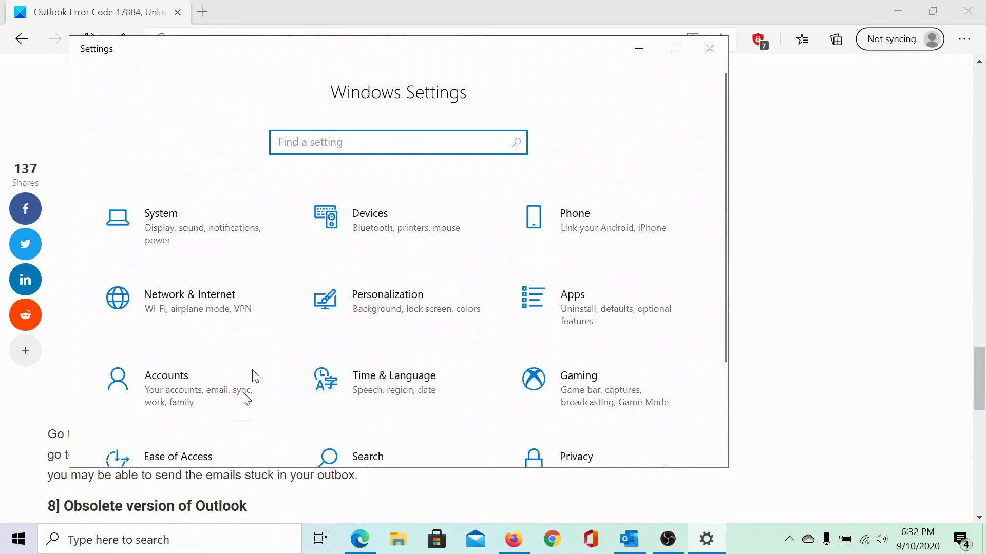
click(608, 318)
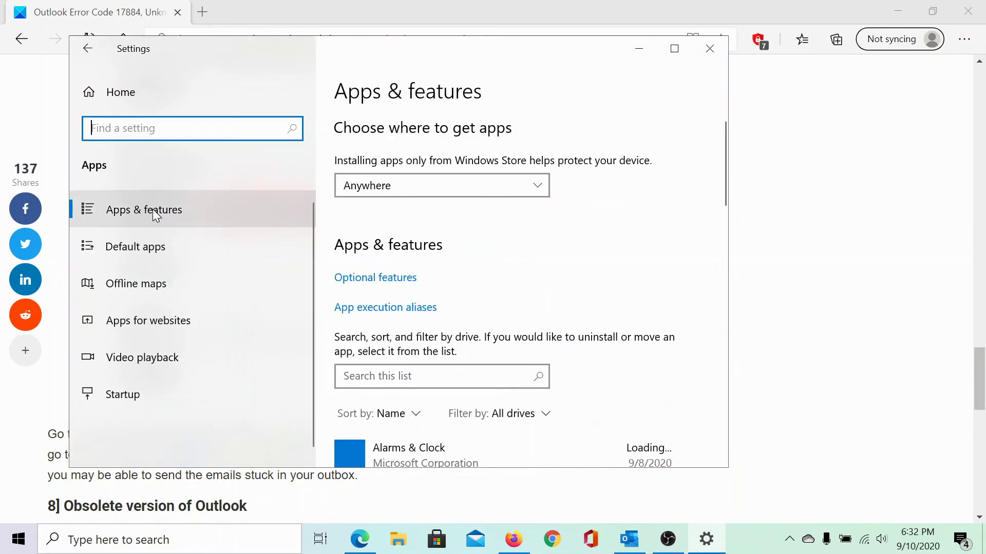
scroll(432, 309, down, 5)
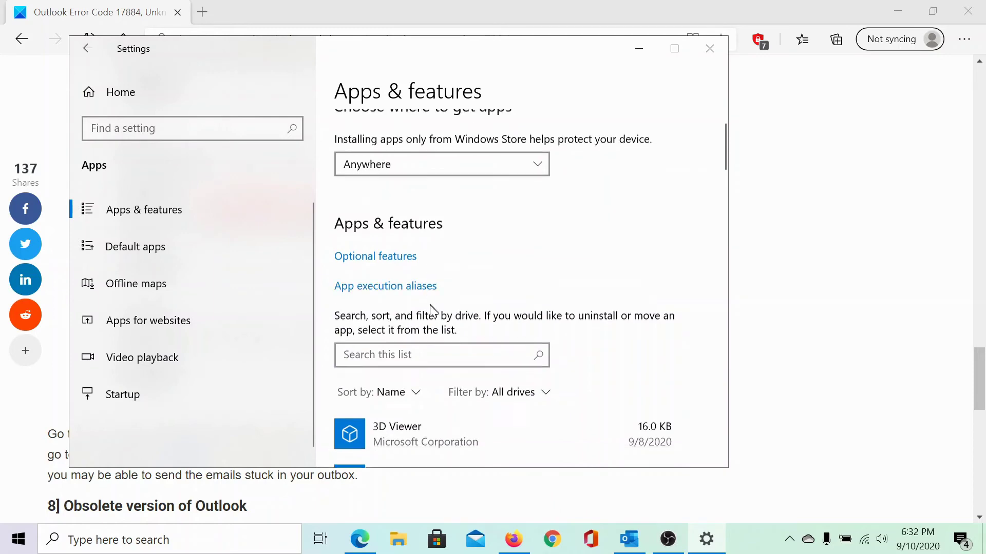
scroll(430, 305, down, 9)
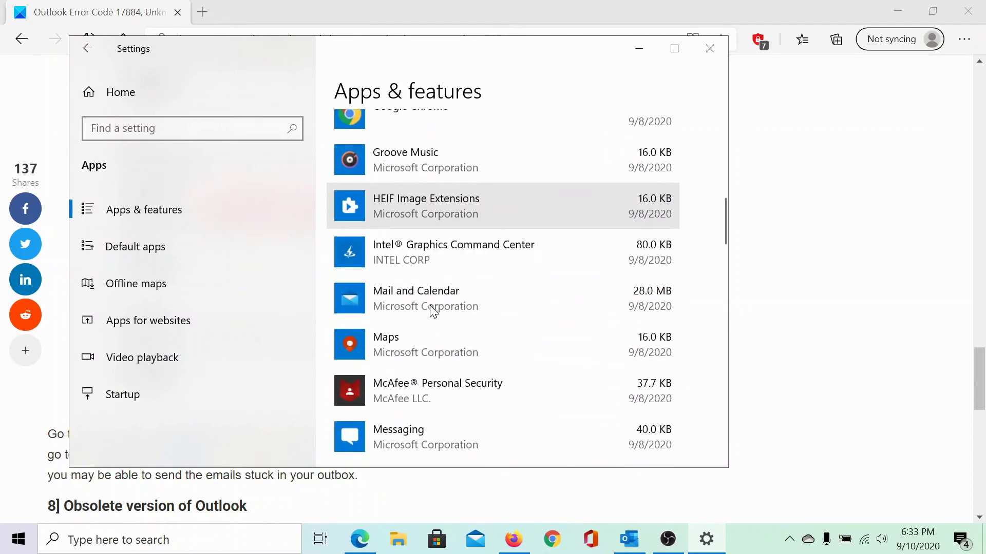
scroll(430, 306, down, 2)
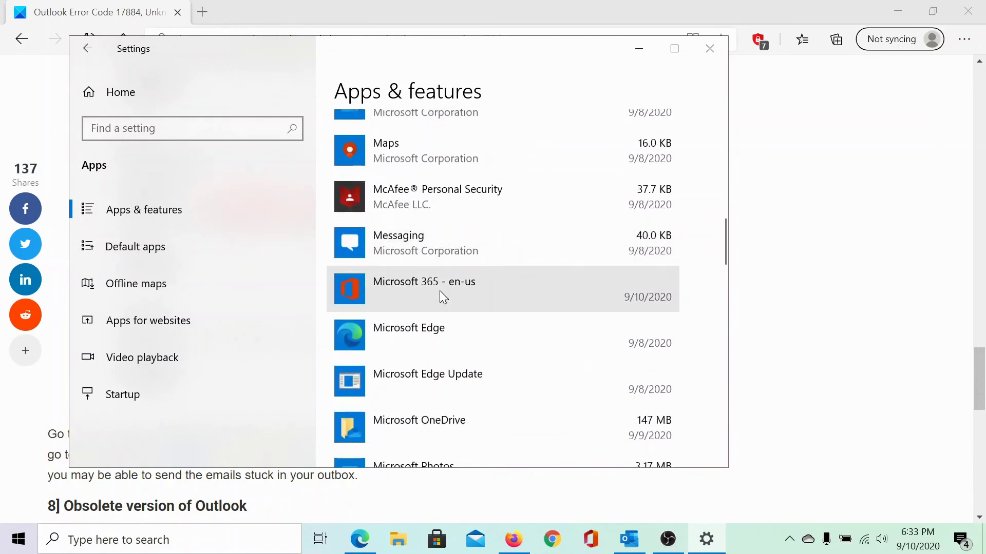
click(439, 290)
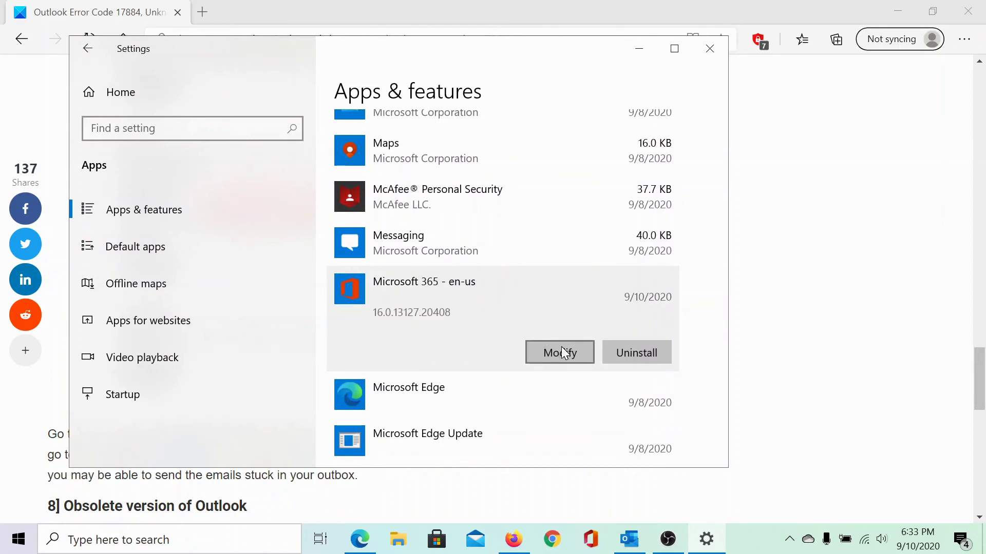
click(635, 540)
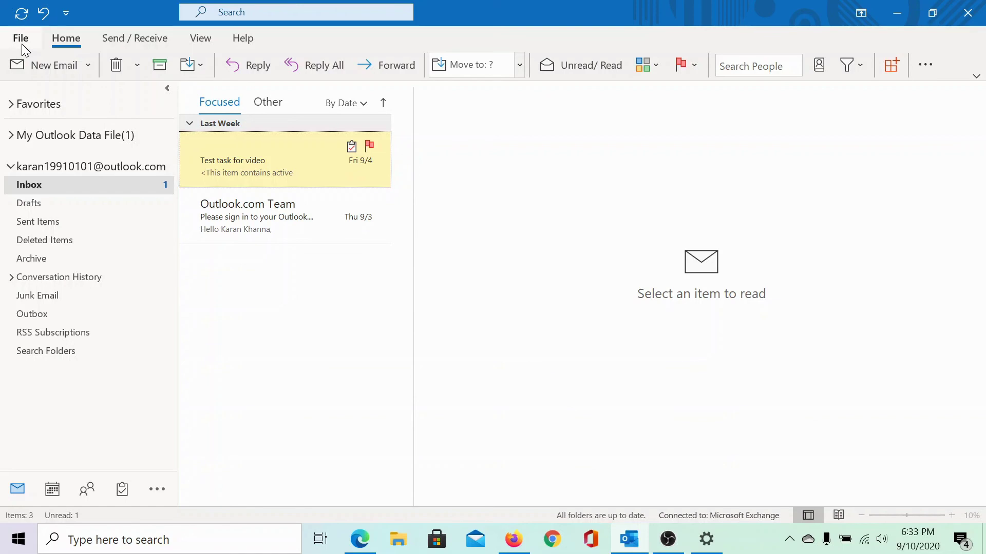
Run Update Options > Update Now from Outlook's File > Office Account page.
click(21, 44)
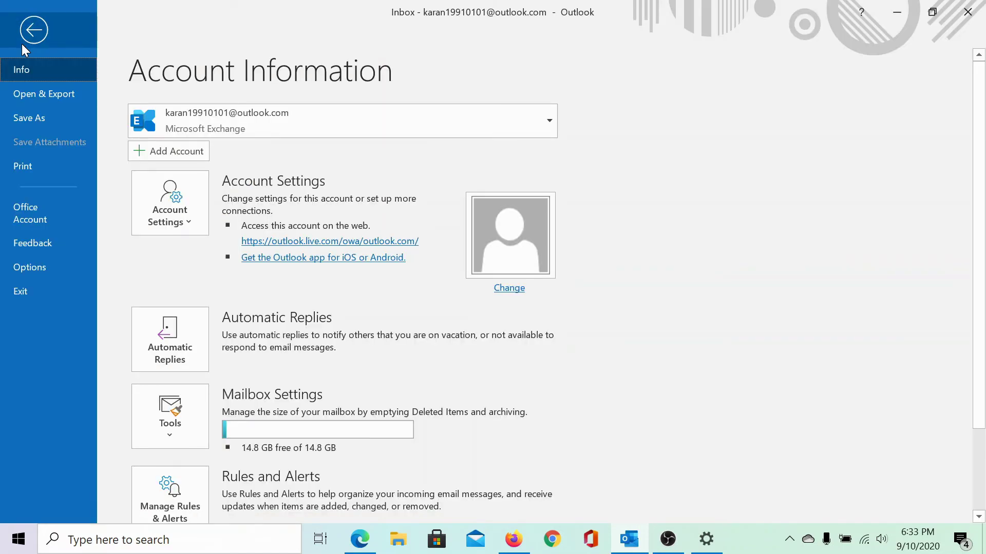
click(22, 45)
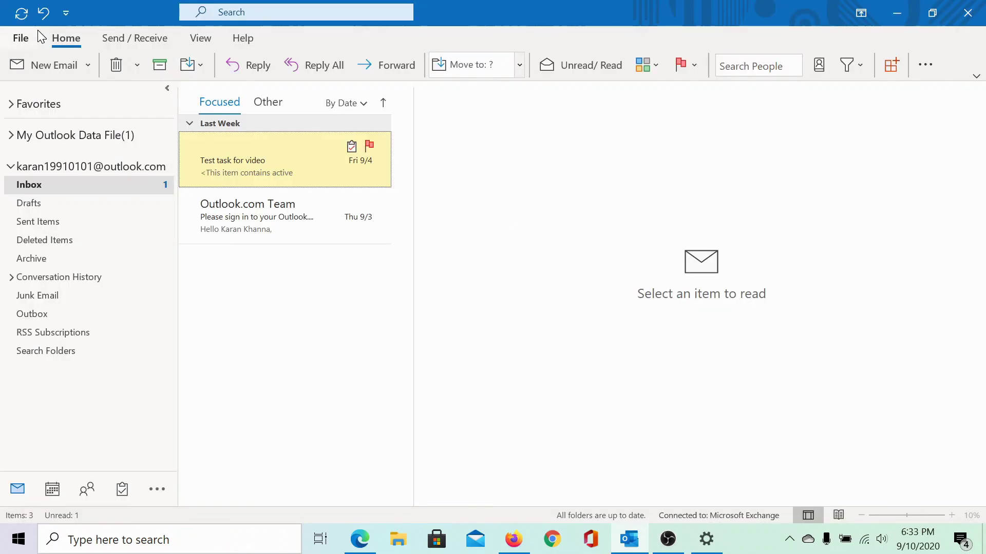
click(21, 39)
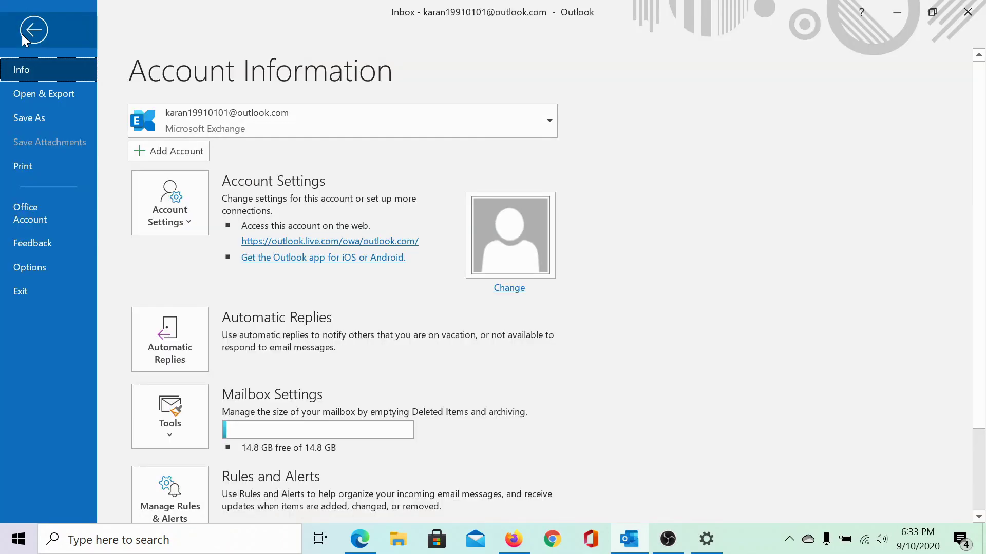
click(32, 217)
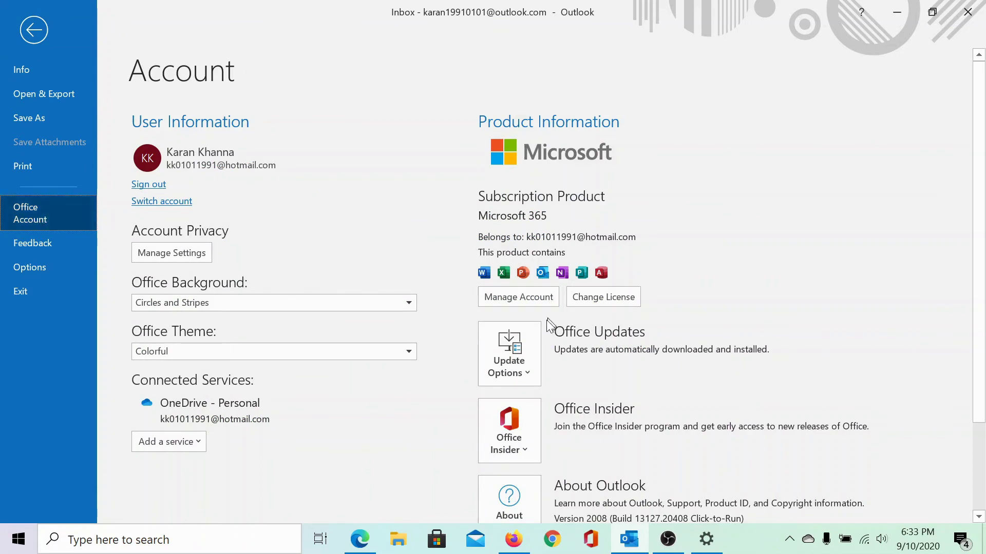
click(528, 370)
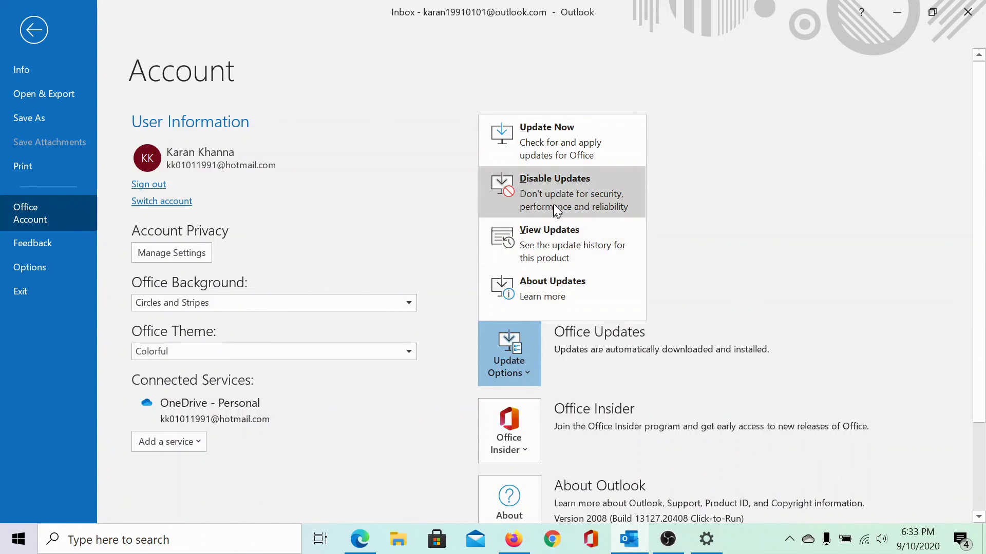
click(560, 140)
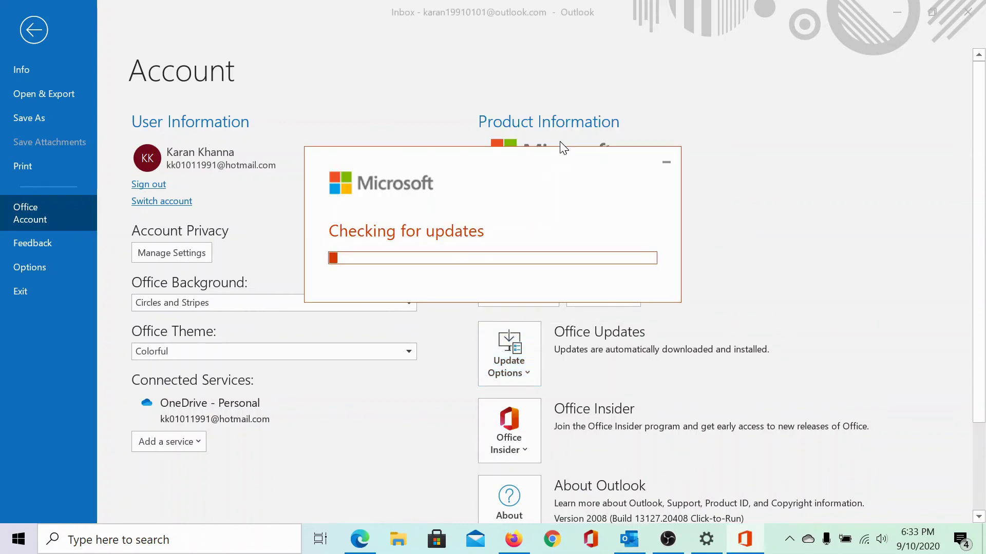